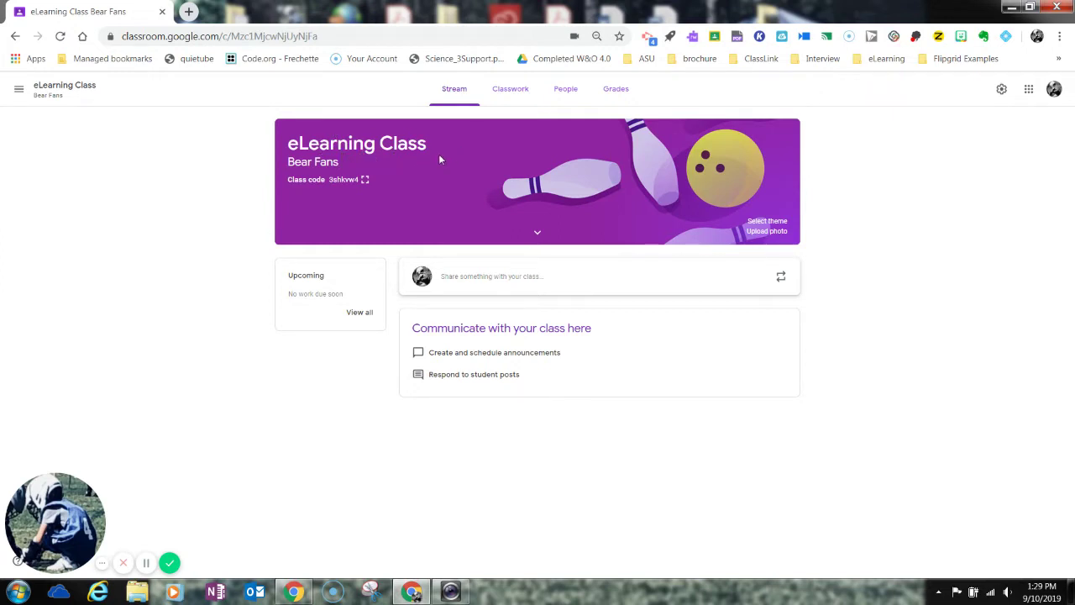
- Create a new classwork assignment titled "One Word eLearning Activity"
left_click(514, 96)
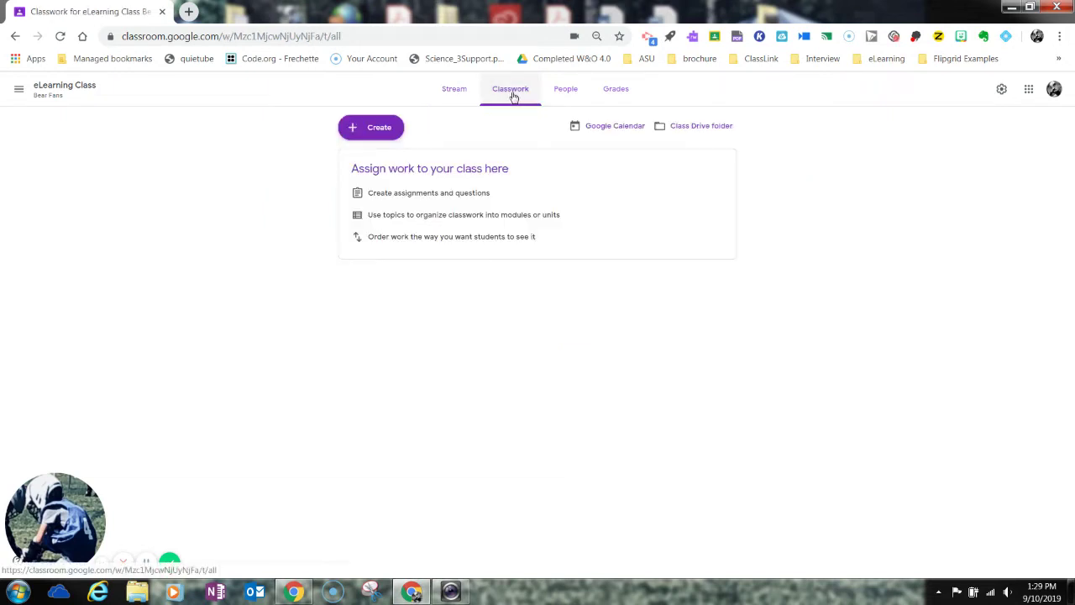
left_click(383, 136)
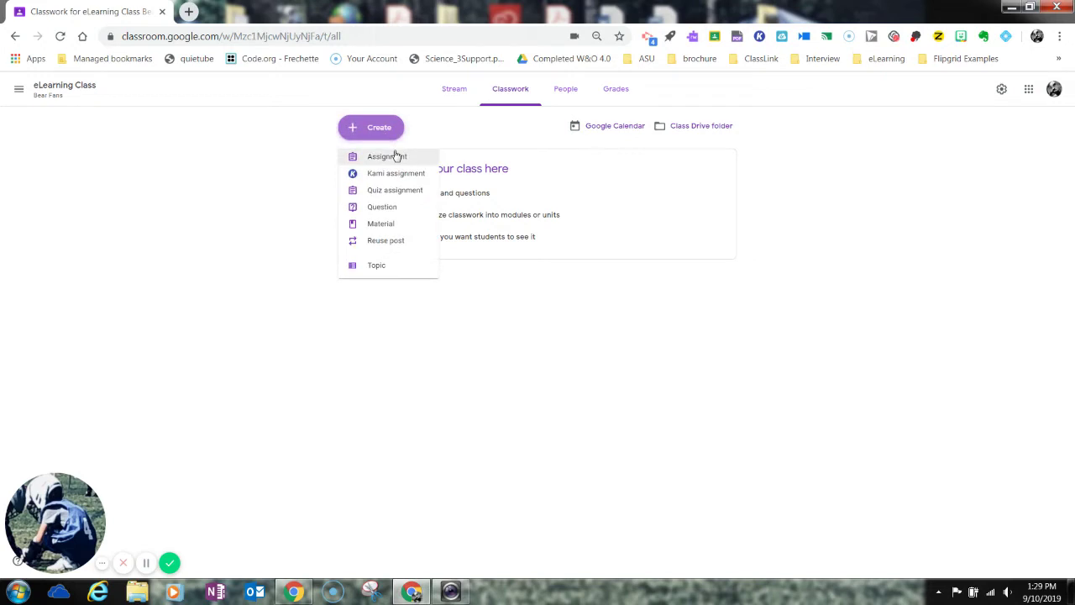
left_click(393, 156)
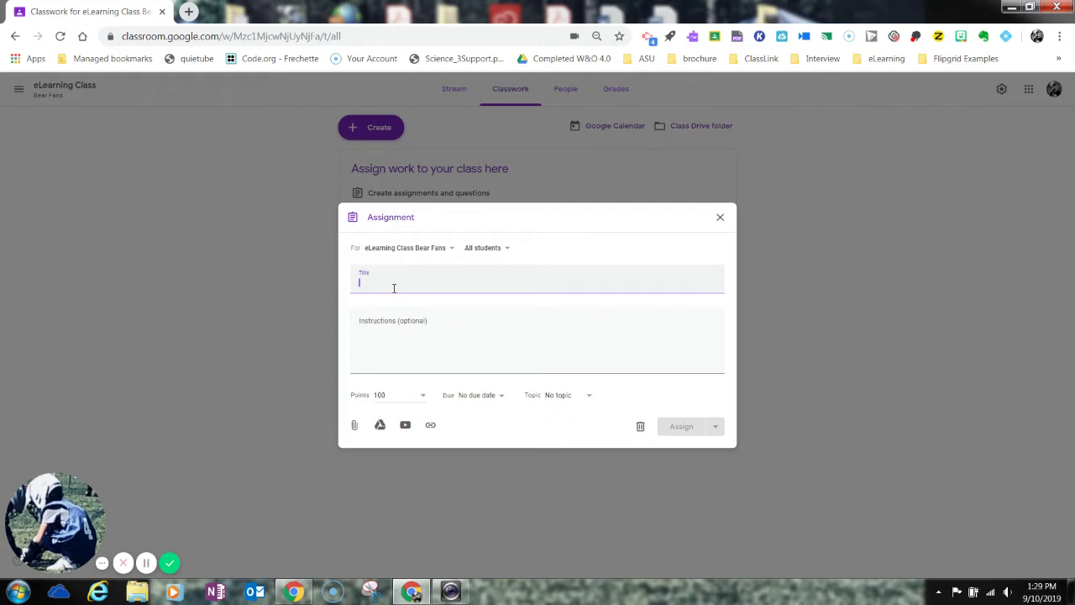
type("One Wor")
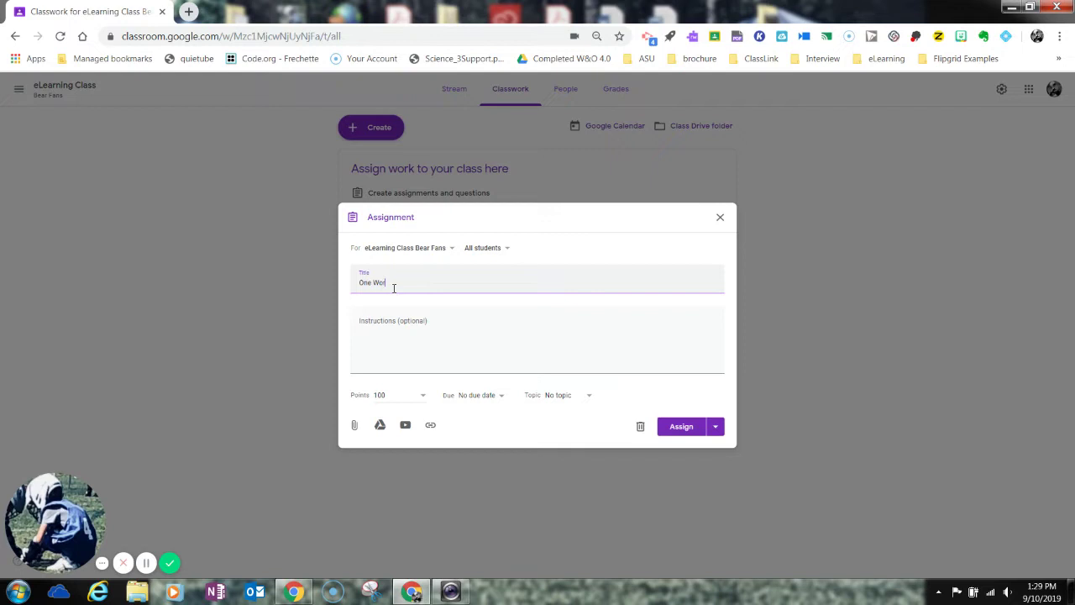
type("d!Learning Activity")
- Enter the assignment instructions "Watch the video and read the article. Then create a presentation using Google Slides."
left_click(361, 325)
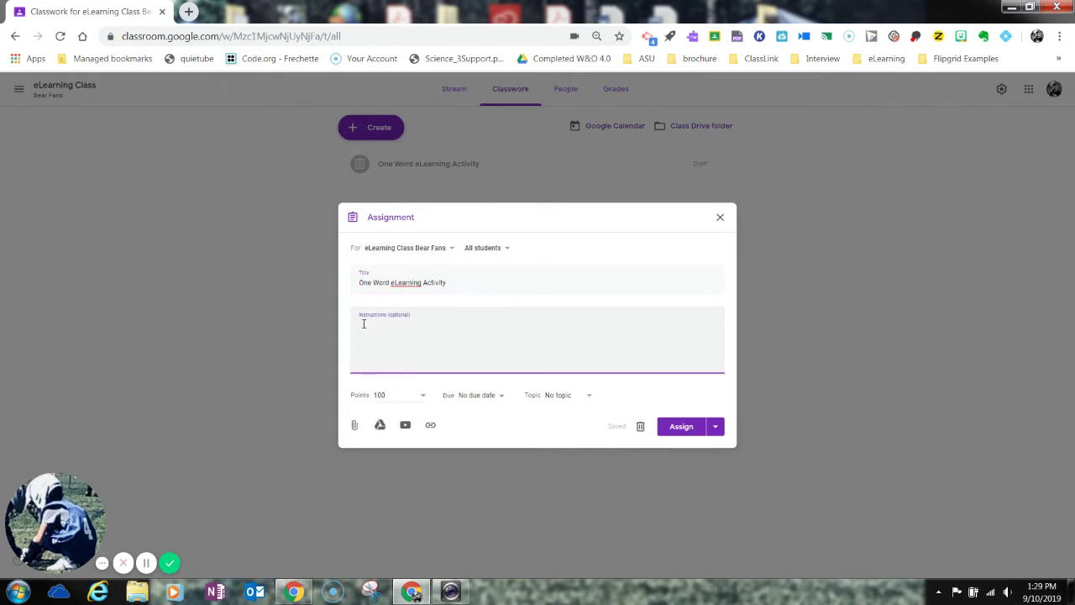
type("Watch the video and read the article. Then create a presentation using Google Slides.")
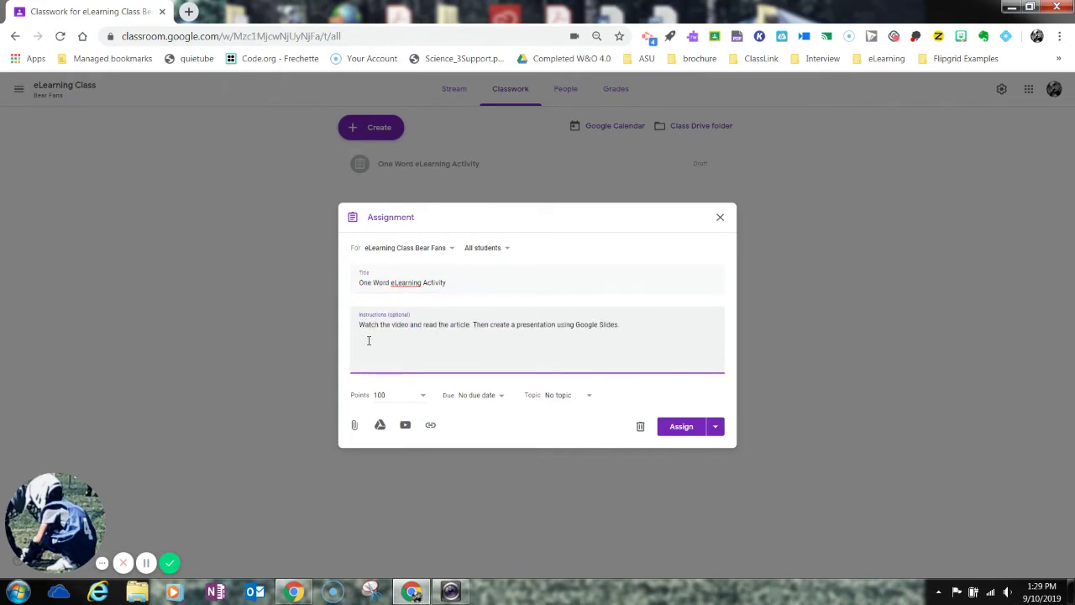
key("Return")
- Search Google Drive for "jon" and attach the video "Jon Gordon - One Word that will Change Your Life.mp4" to the assignment
left_click(380, 426)
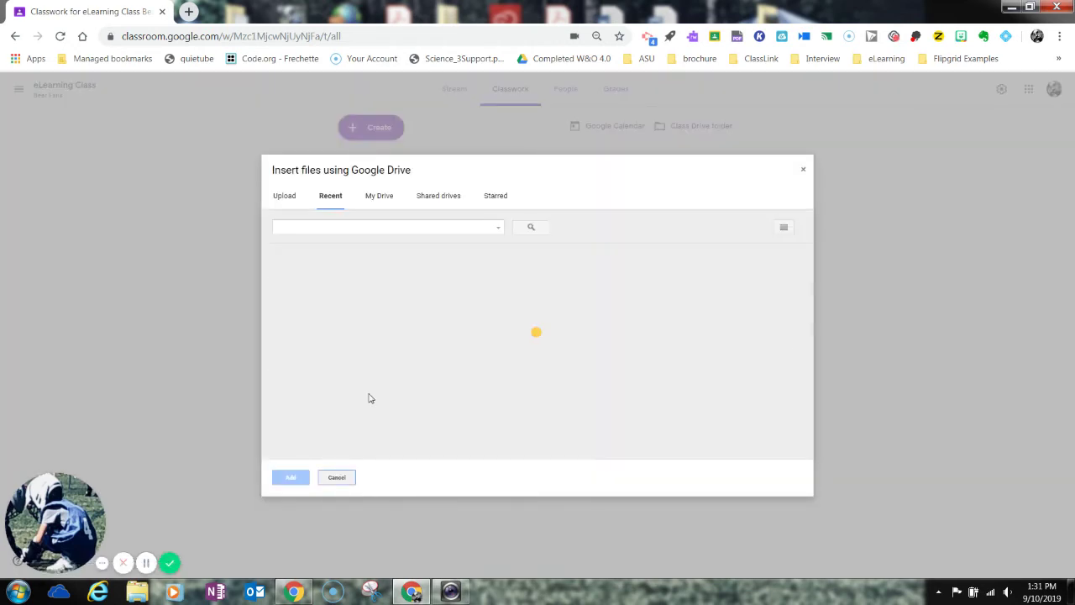
left_click(379, 202)
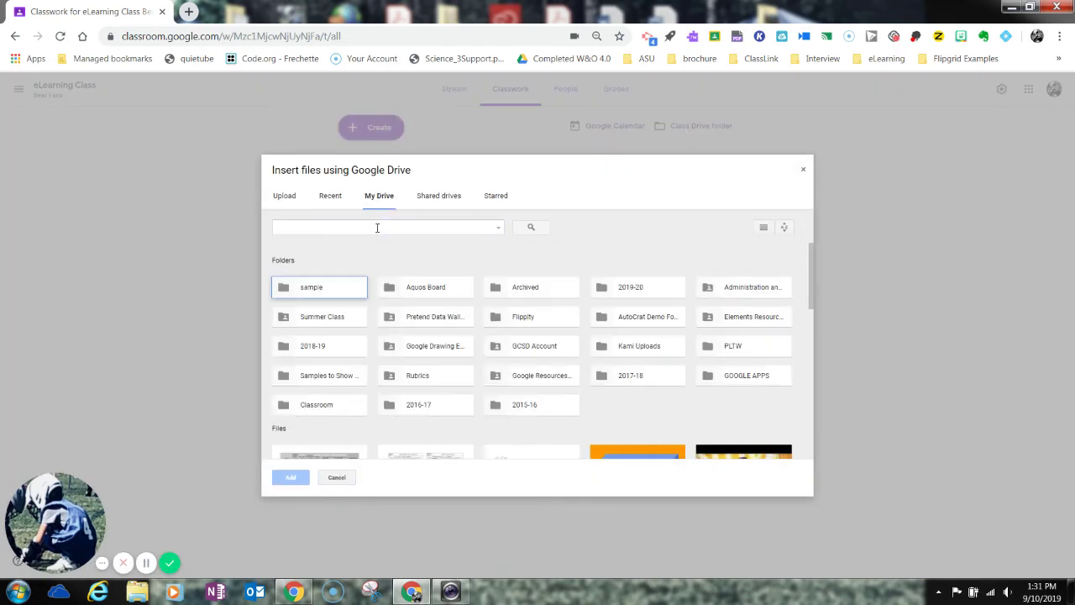
key("Return")
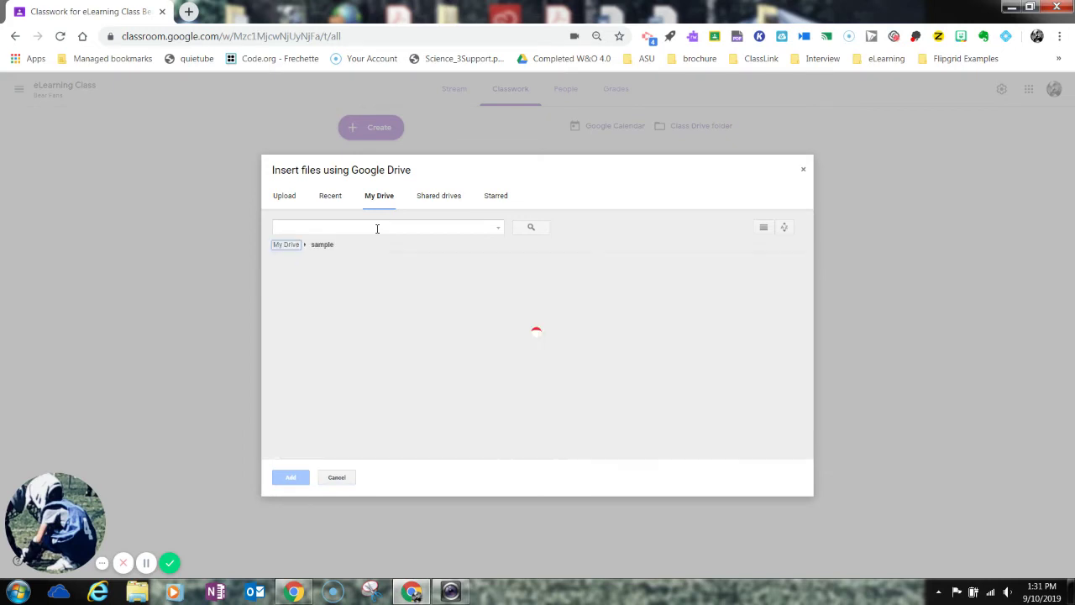
left_click(378, 228)
type("jon")
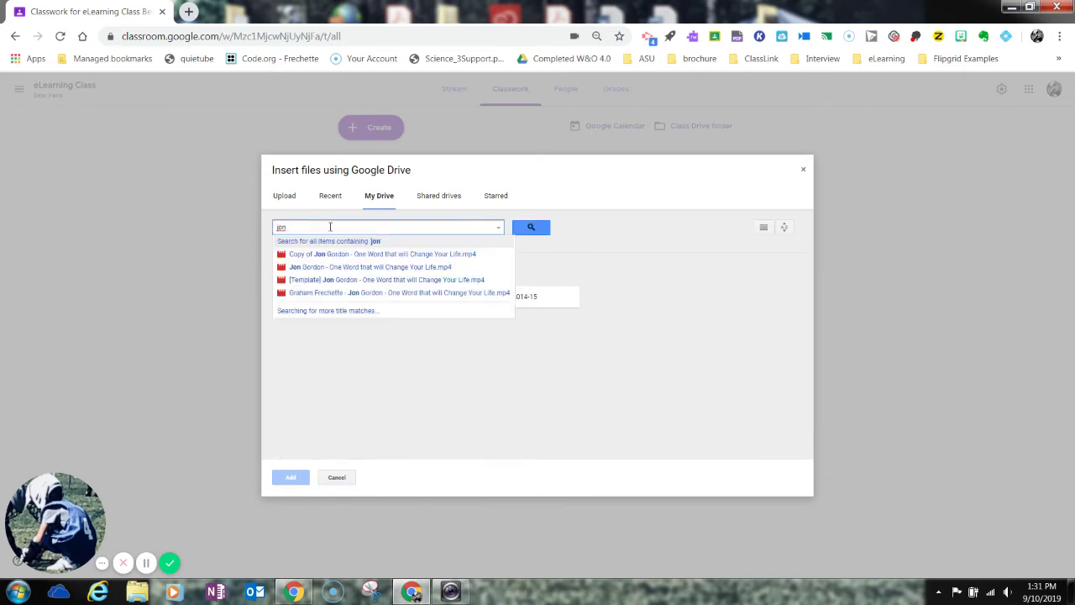
left_click(331, 276)
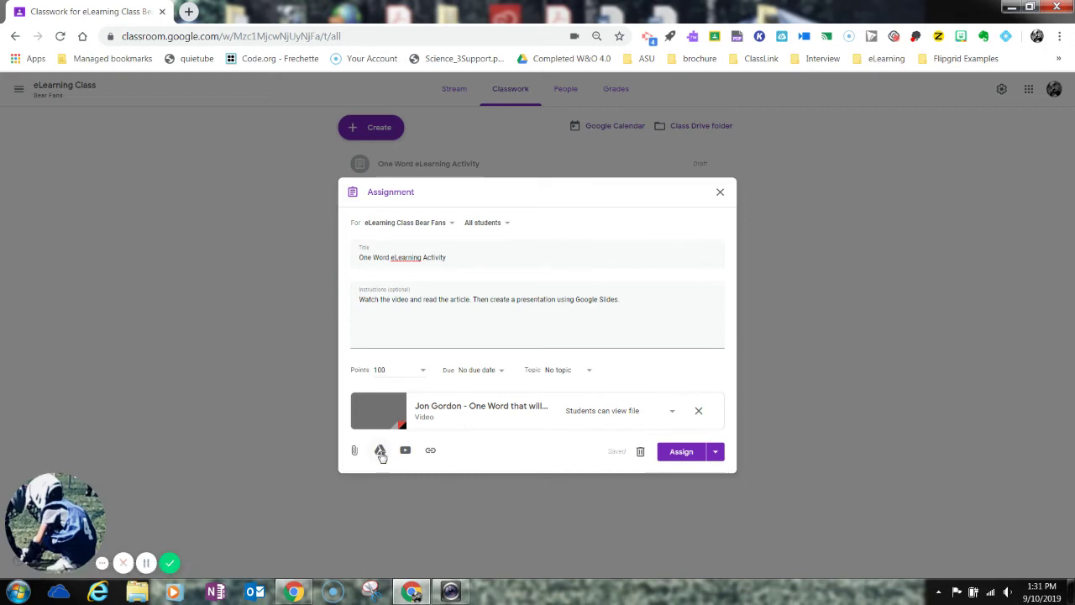
- Search Google Drive for "what" and attach the article "What's Your One Word.pdf" to the assignment
left_click(379, 450)
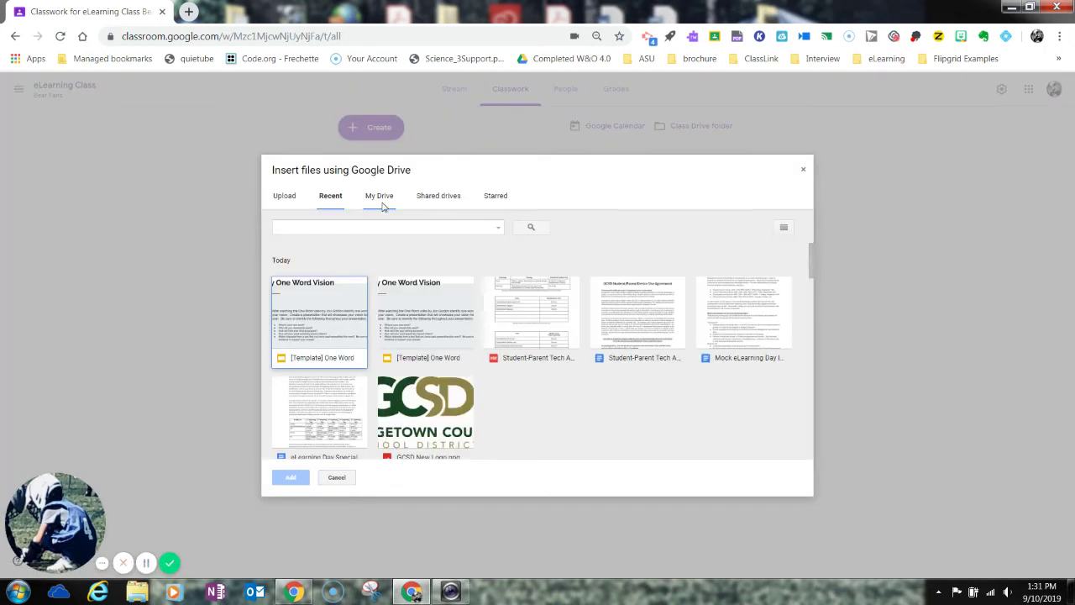
left_click(378, 200)
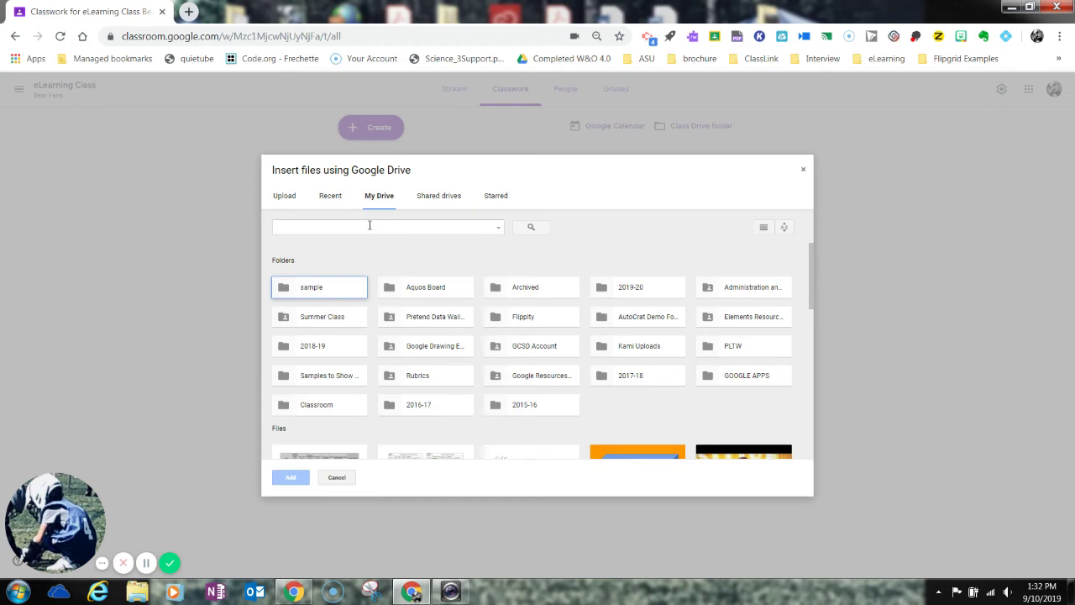
left_click(369, 226)
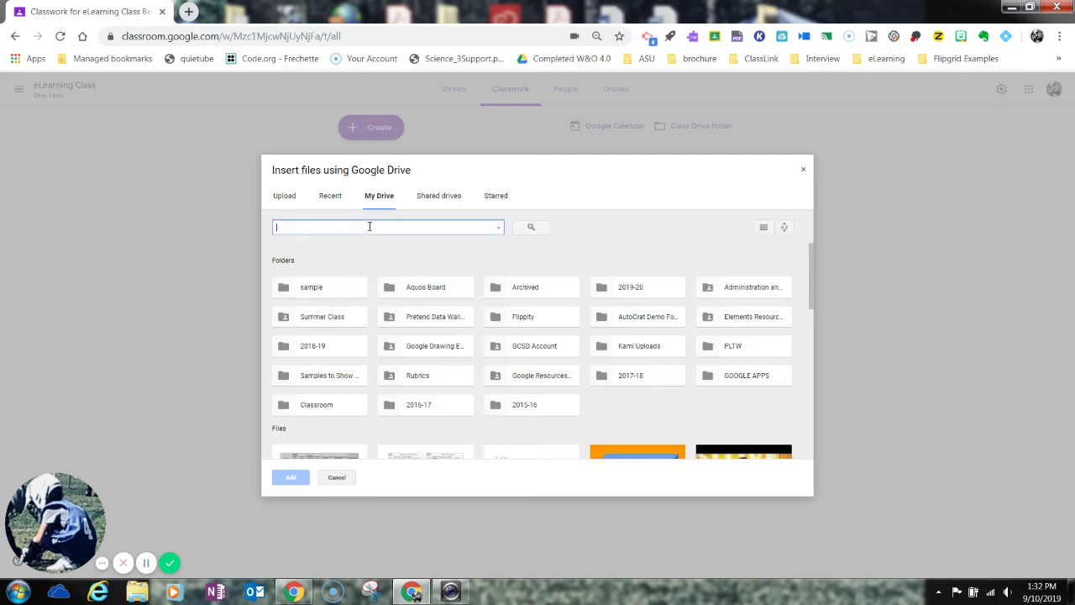
type("what")
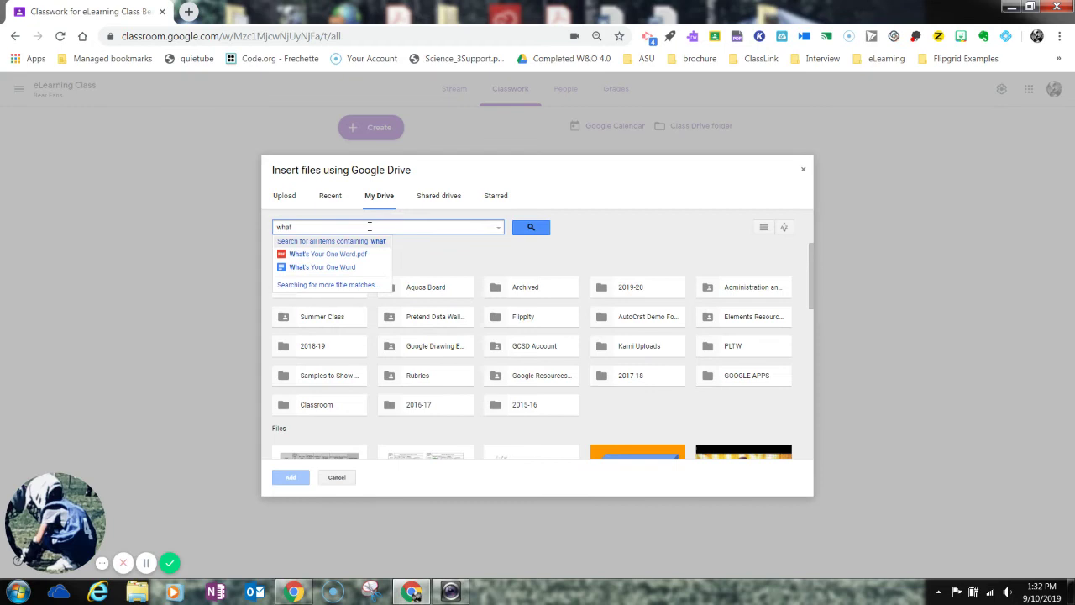
left_click(359, 253)
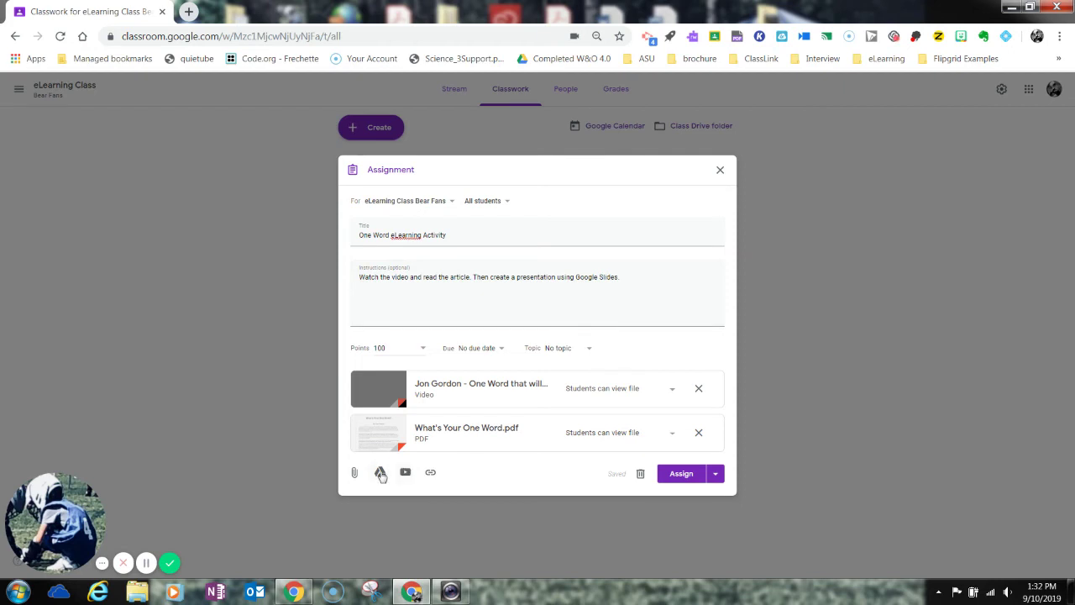
- Find the "One Word" Google Slides presentation in Google Drive and attach it to the assignment
left_click(380, 473)
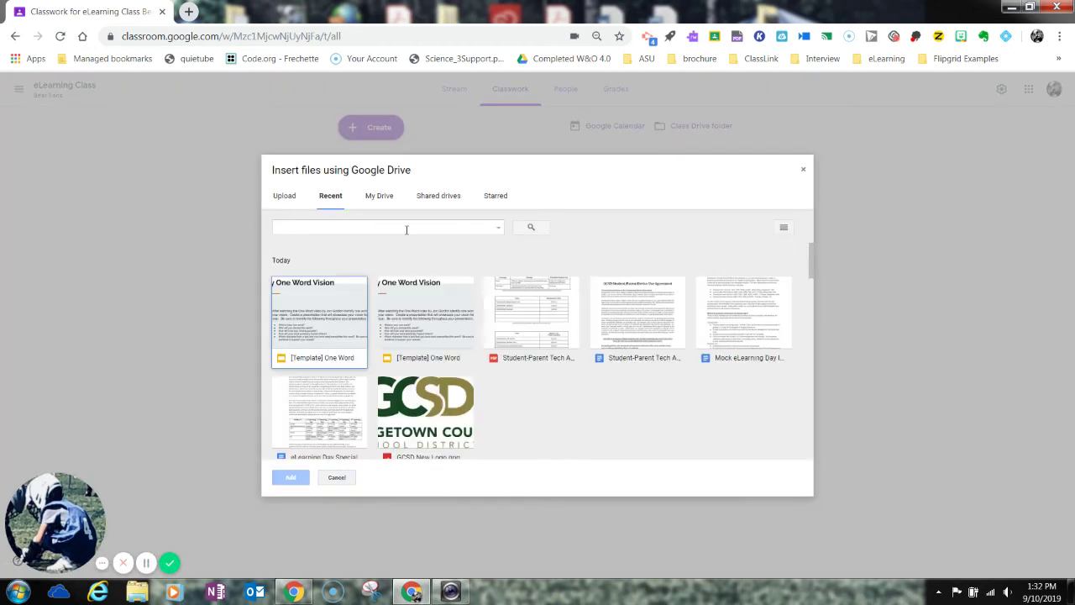
left_click(407, 228)
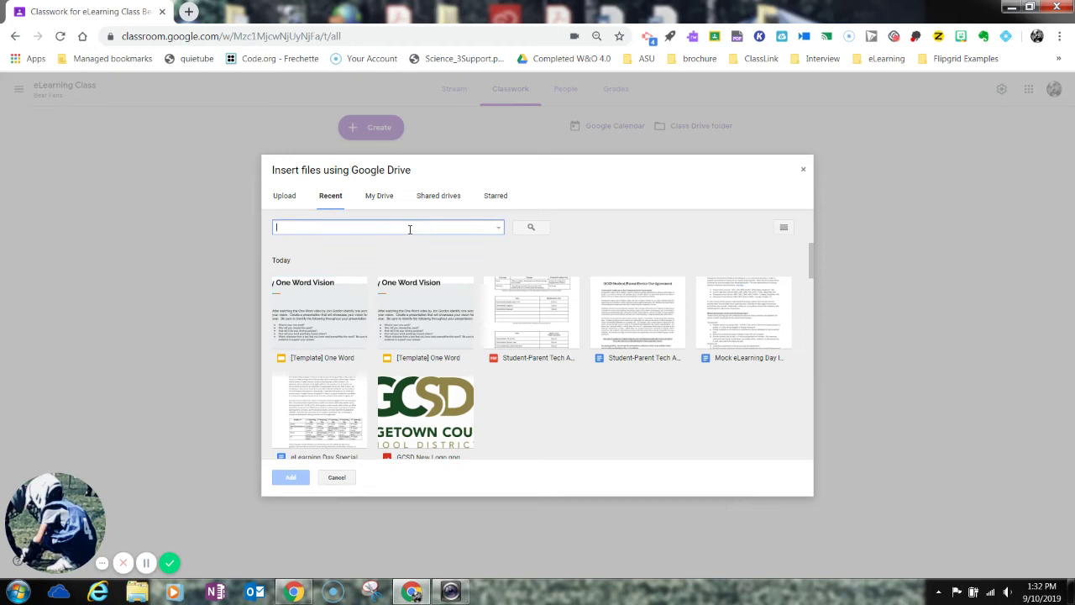
type("one wor")
left_click(314, 343)
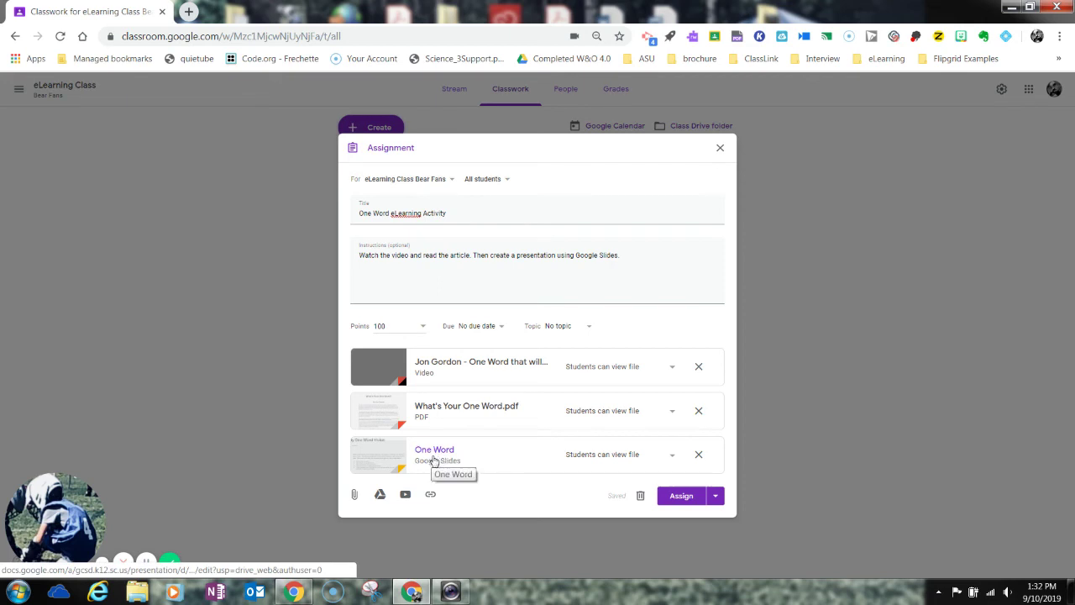
- Set the student access of the attached One Word Google Slides file to "Make a copy for each student"
left_click(669, 460)
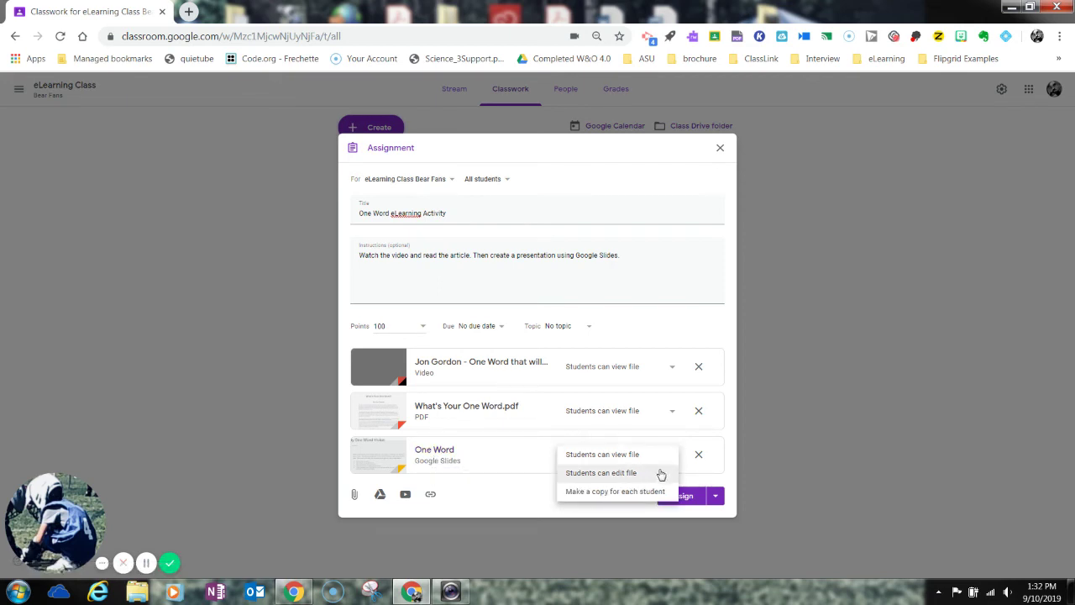
left_click(653, 490)
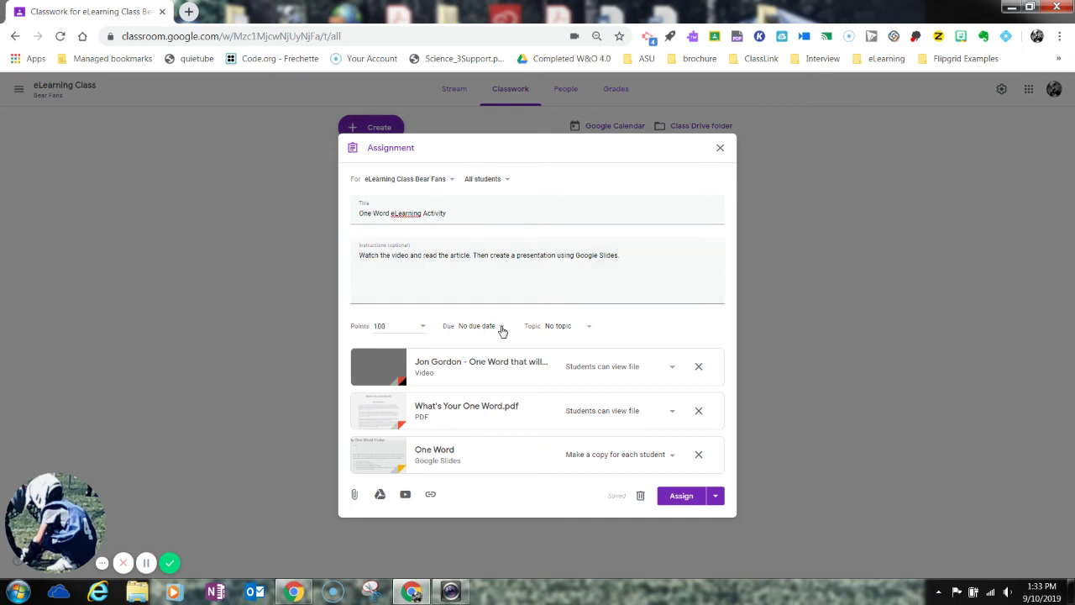
left_click(585, 327)
left_click(581, 326)
left_click(673, 460)
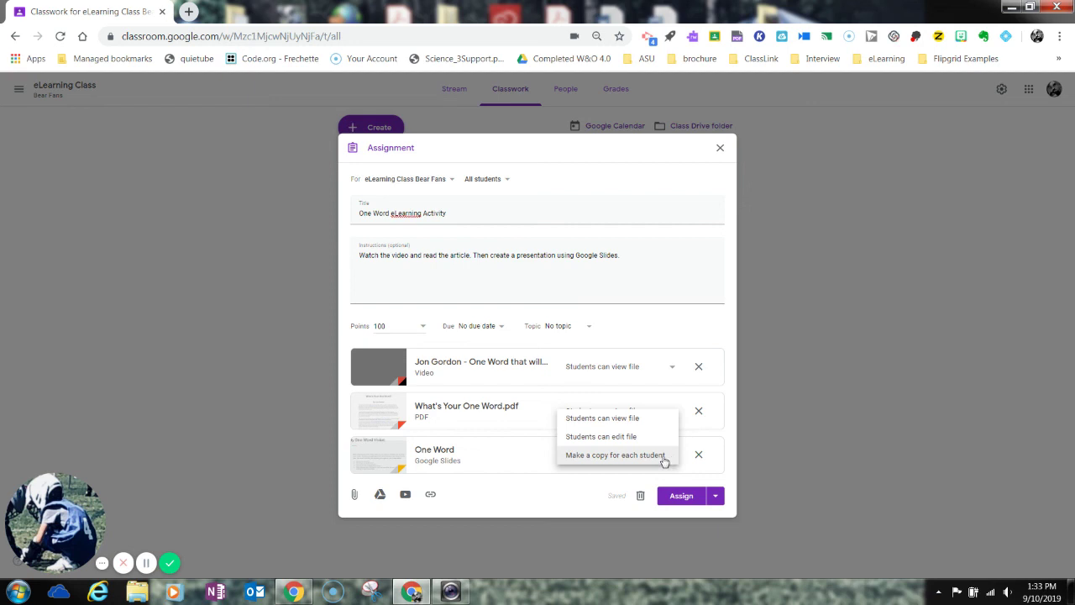
left_click(664, 458)
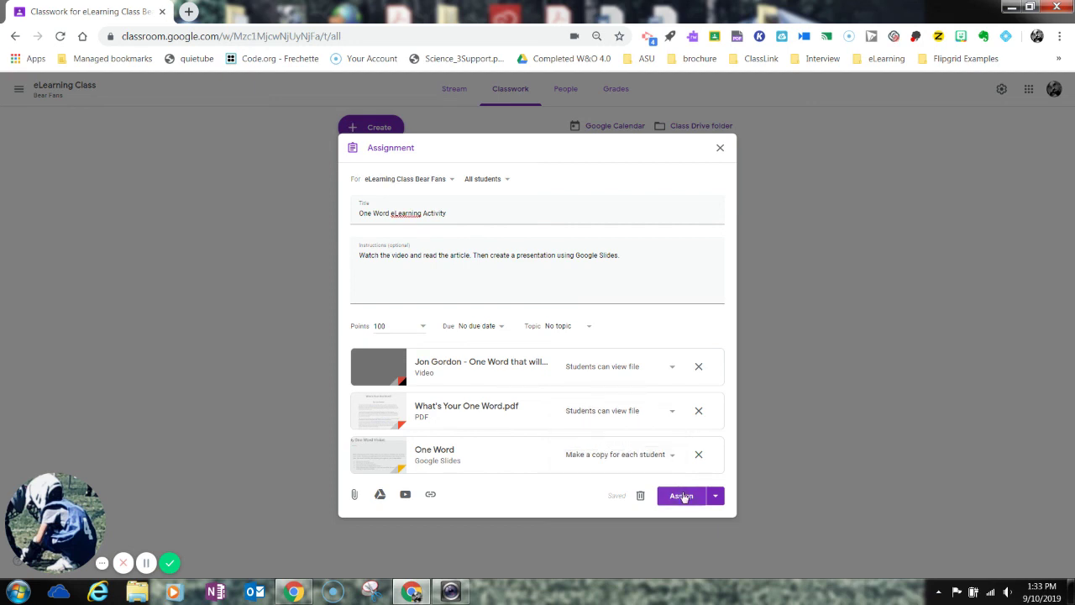
- Assign the One Word eLearning Activity to the class and check its post in the class stream and classwork list
left_click(682, 496)
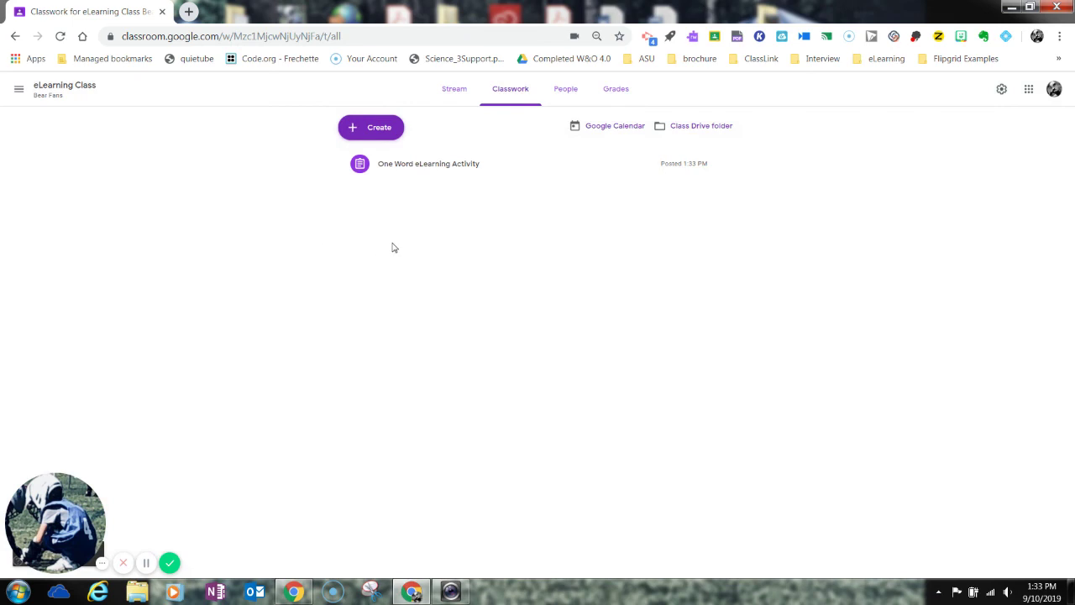
left_click(464, 94)
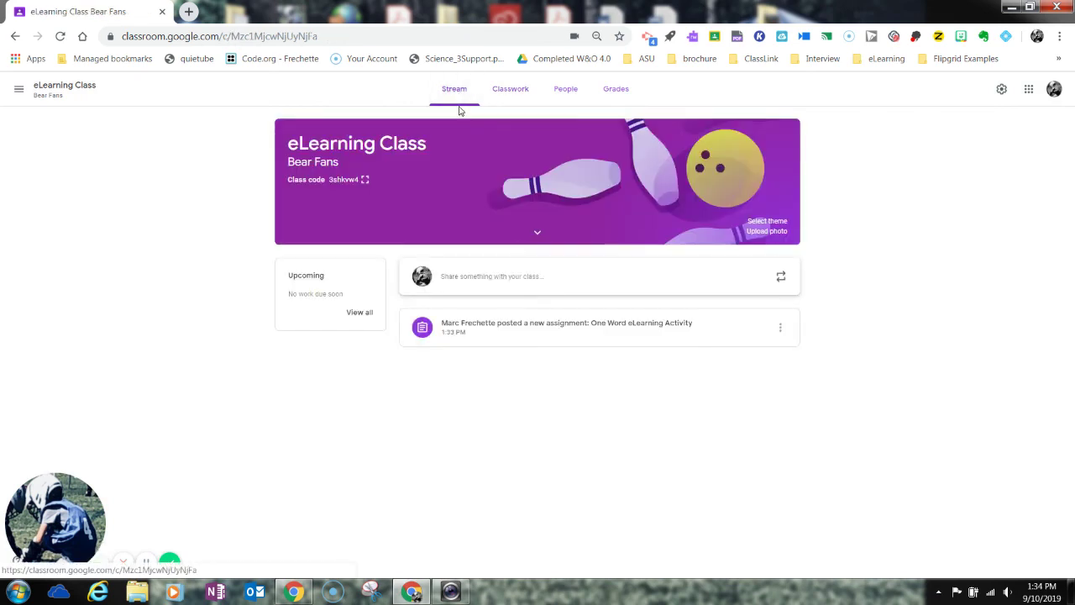
left_click(508, 92)
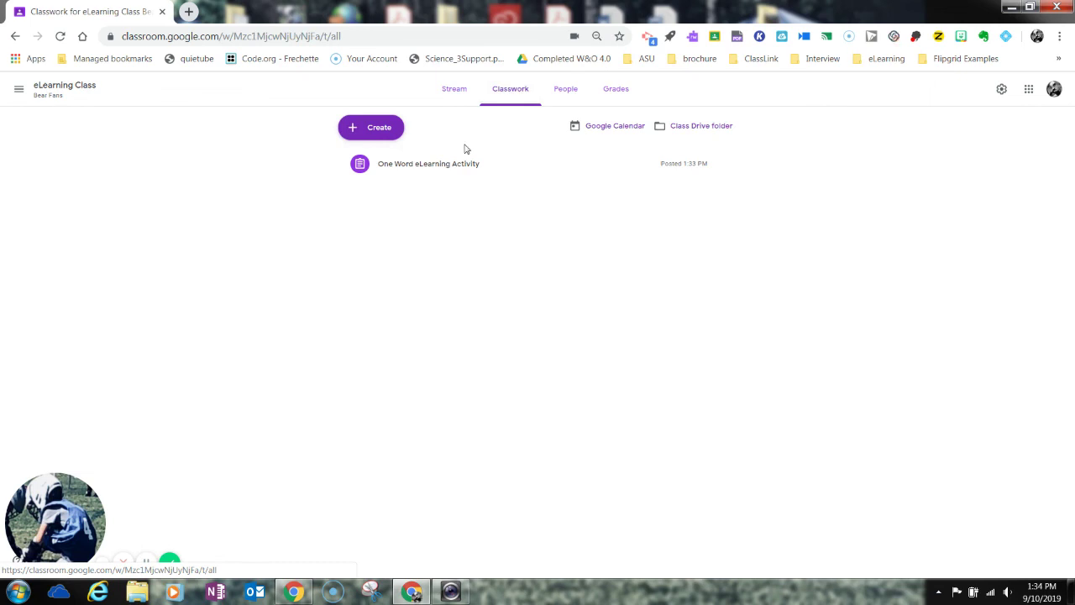